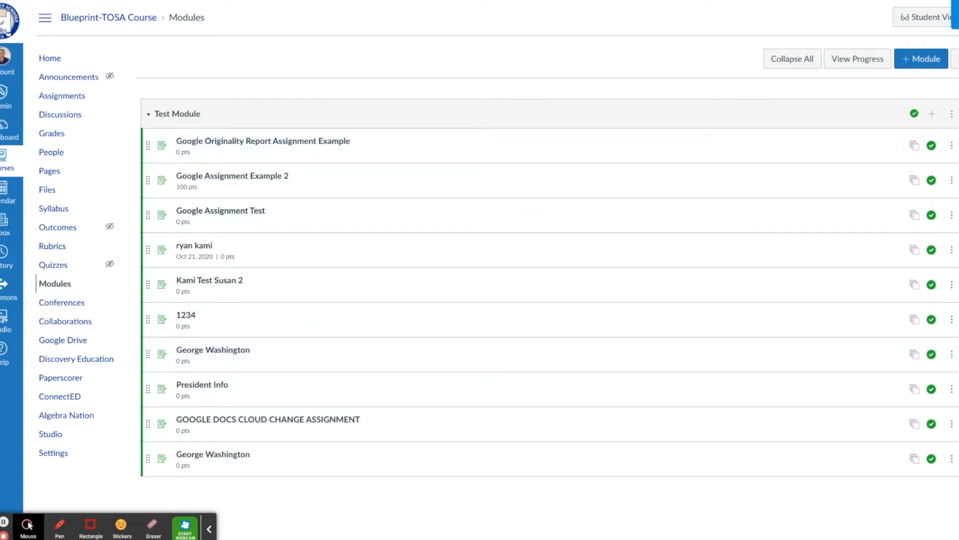
Step: Open the Blueprint sync sidebar on the Blueprint-TOSA Course Modules page
{"action": "left_click", "coordinate": [955, 15]}
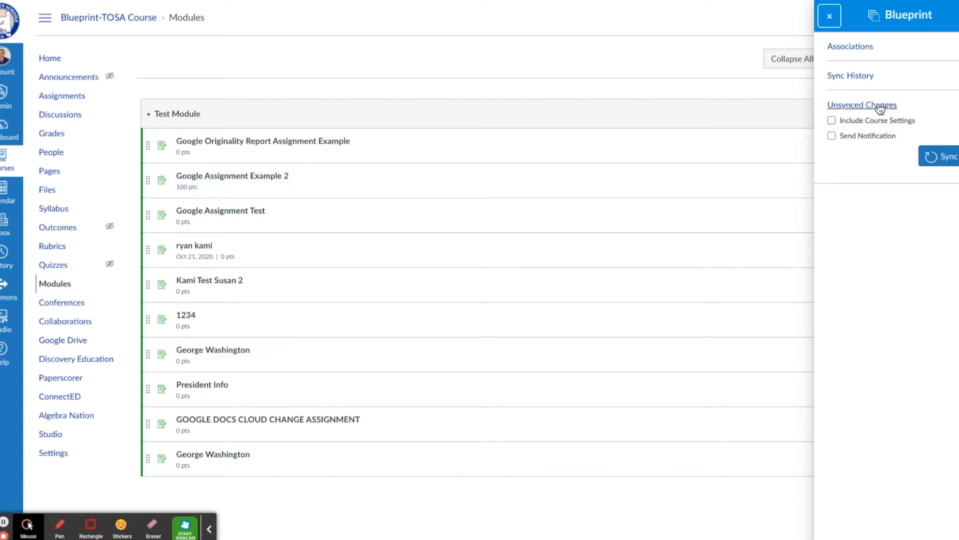
Step: Sync the Blueprint course's unsynced changes to its associated courses, then switch to the sandbox course
{"action": "left_click", "coordinate": [941, 158]}
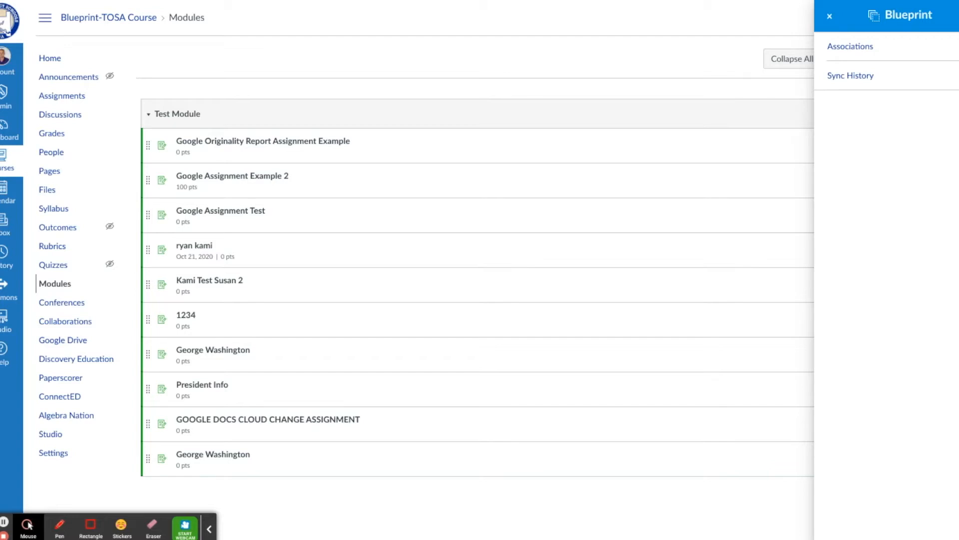
{"action": "key", "text": "ctrl+Tab"}
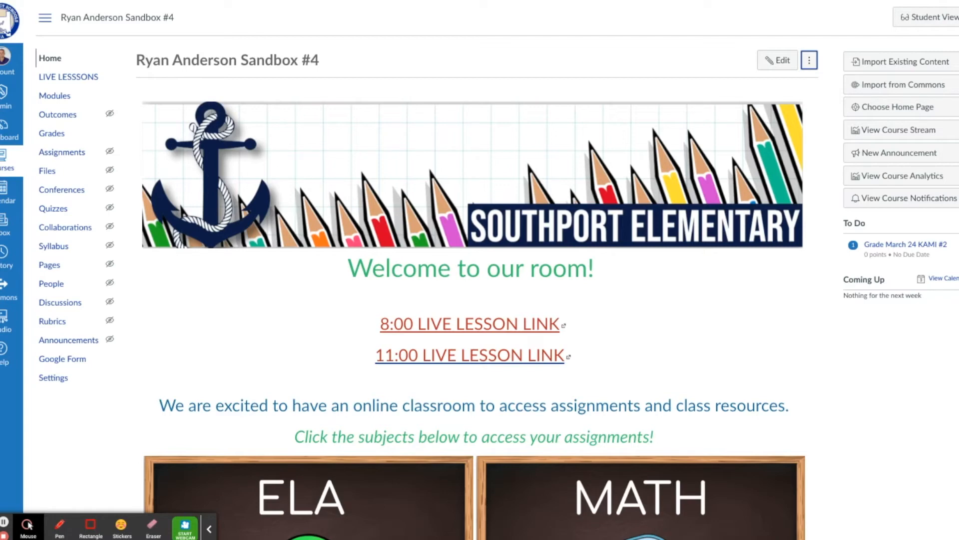
Step: Show the sandbox course's Modules page with the Grade Improvement module
{"action": "left_click", "coordinate": [67, 100]}
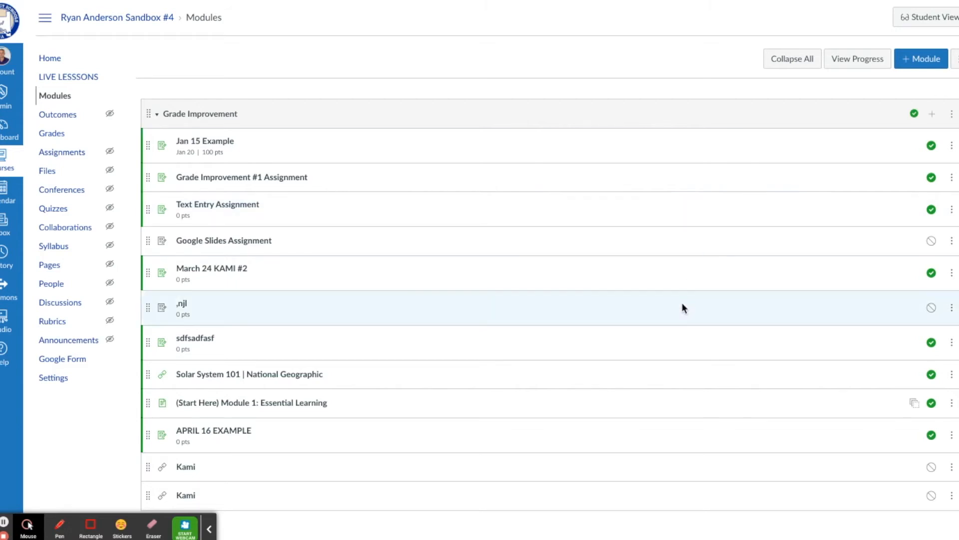
Step: Bring up the Send To dialog for the Week of Aug 20 Check this one! module
{"action": "scroll", "coordinate": [683, 304], "scroll_direction": "down", "scroll_amount": 7}
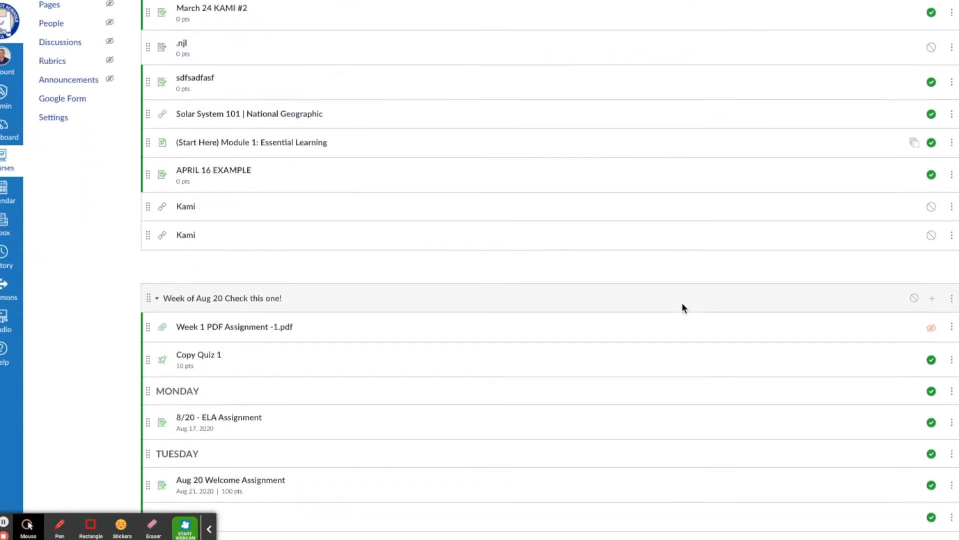
{"action": "scroll", "coordinate": [683, 306], "scroll_direction": "down", "scroll_amount": 3}
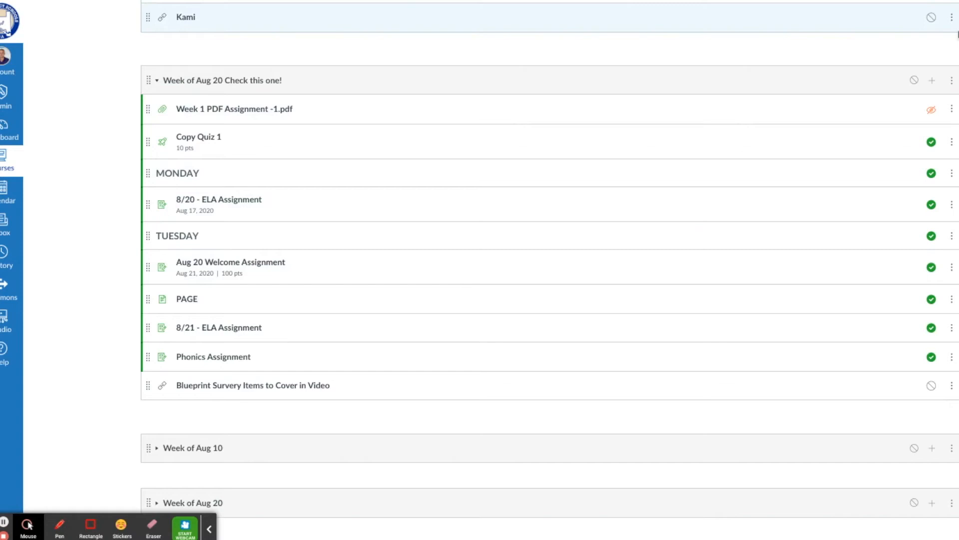
{"action": "left_click", "coordinate": [952, 82]}
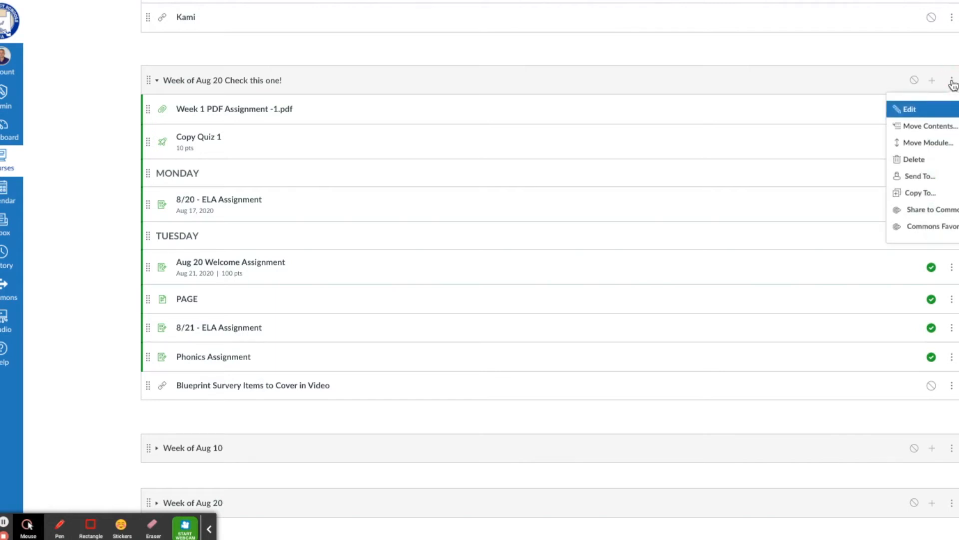
{"action": "left_click", "coordinate": [928, 181]}
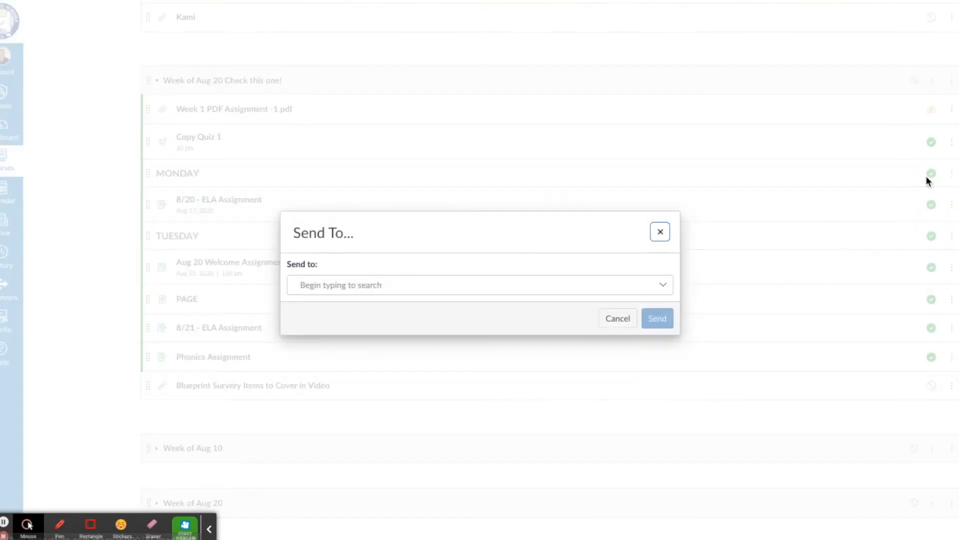
Step: Search for and add three teachers as recipients, then send the Week of Aug 20 module
{"action": "left_click", "coordinate": [605, 282]}
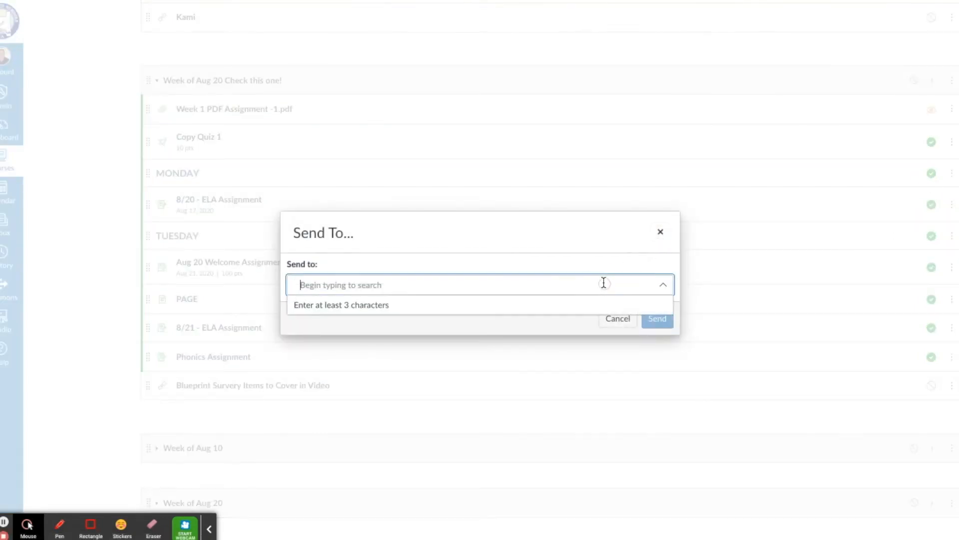
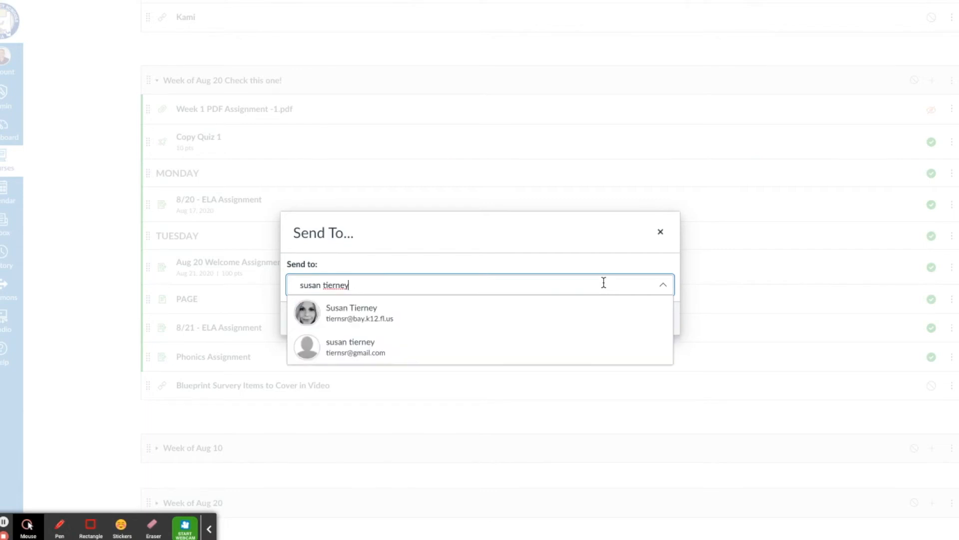
{"action": "left_click", "coordinate": [345, 313]}
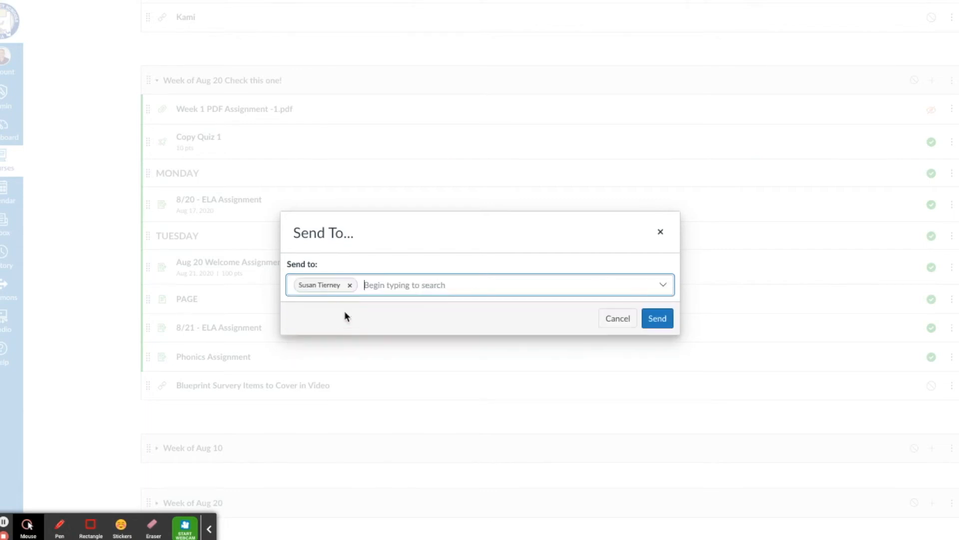
{"action": "left_click", "coordinate": [386, 284]}
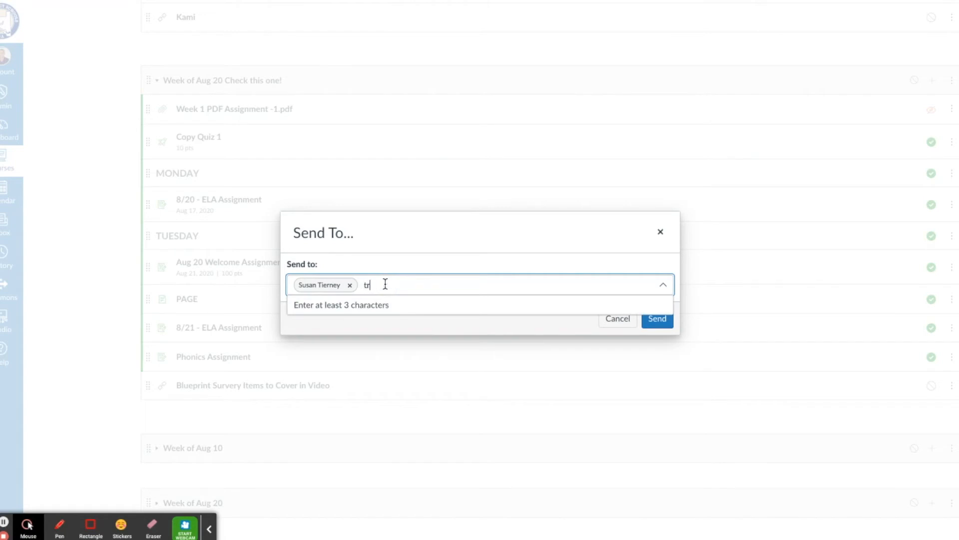
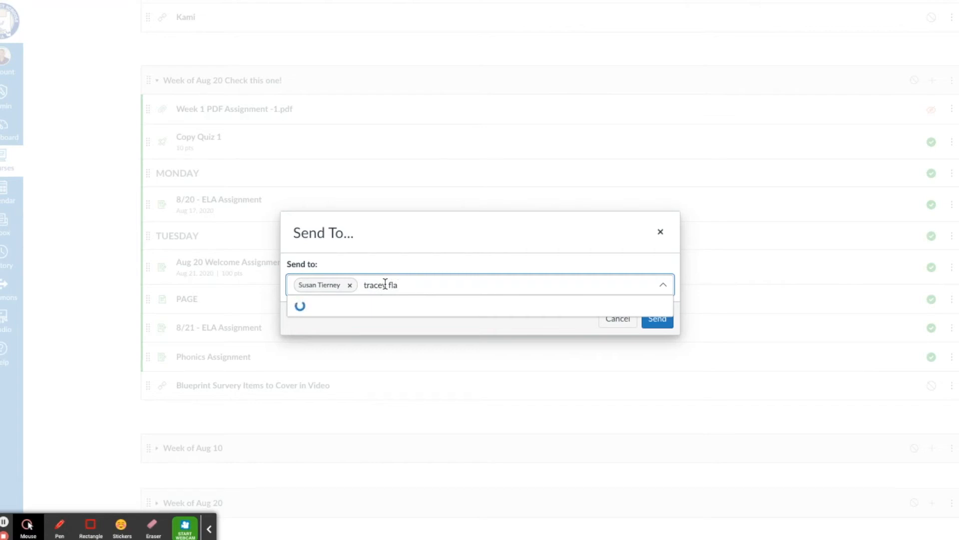
{"action": "left_click", "coordinate": [371, 314]}
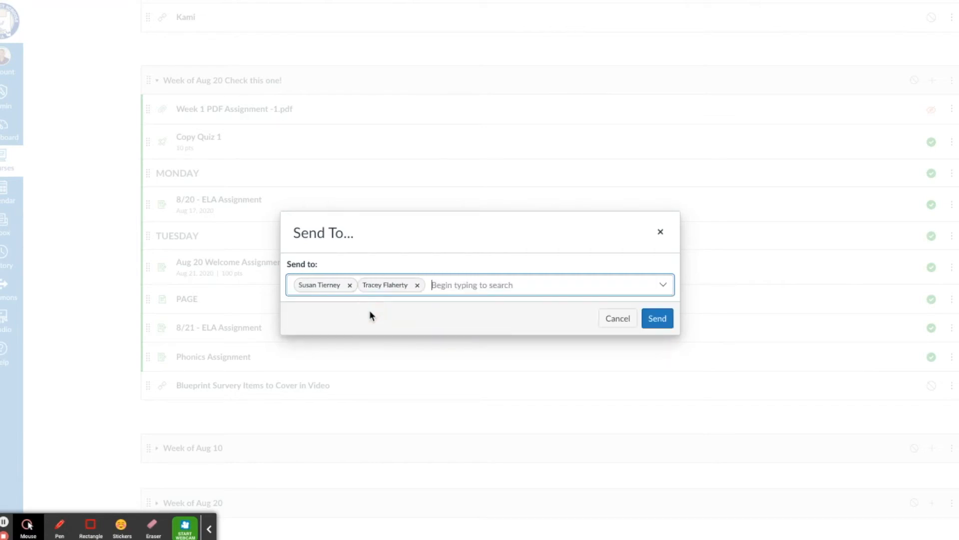
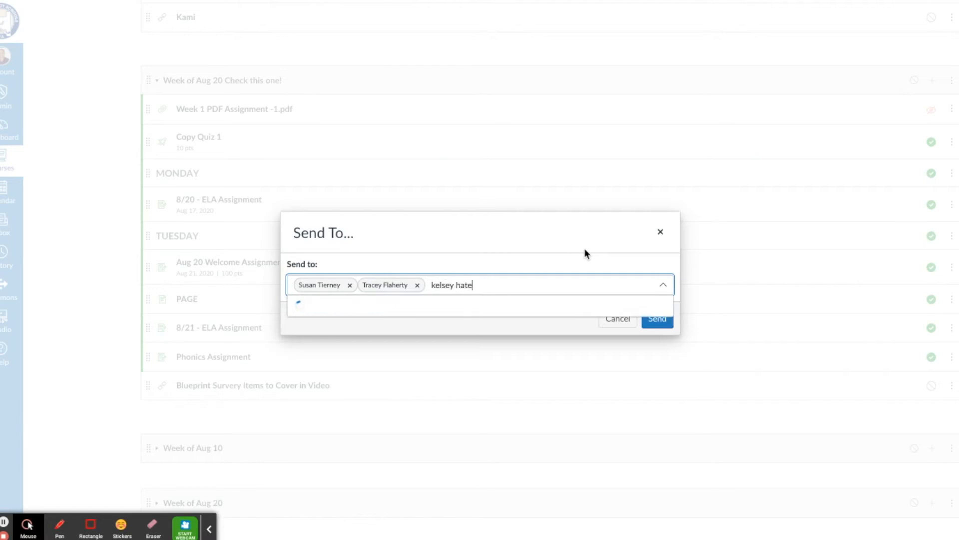
{"action": "left_click", "coordinate": [456, 310]}
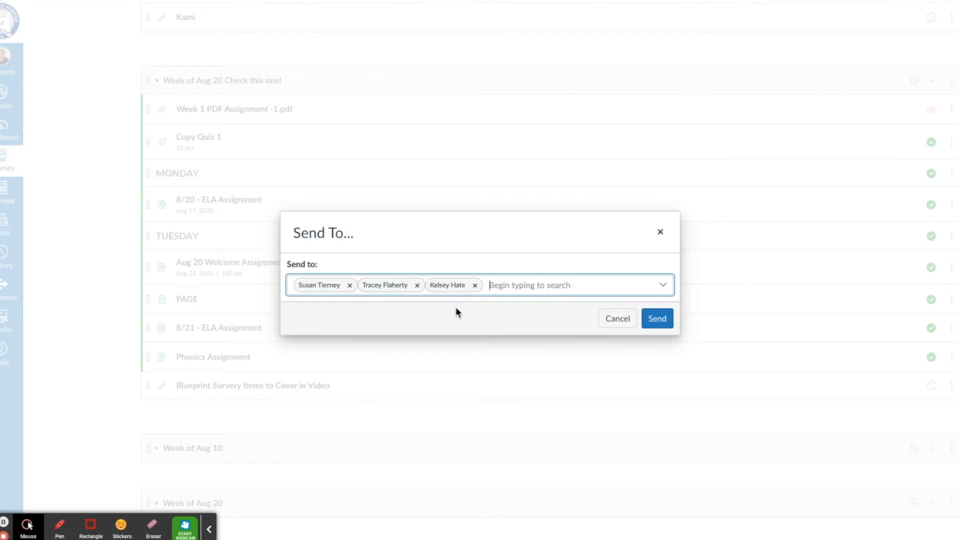
{"action": "left_click", "coordinate": [657, 321]}
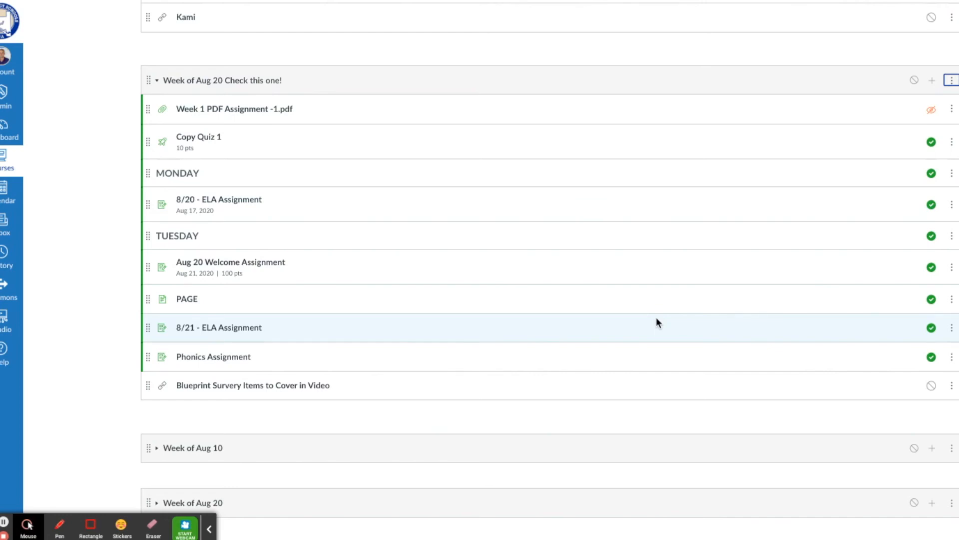
Step: Start Send To from the 8/20 - ELA Assignment menu, then close the dialog without sending
{"action": "left_click", "coordinate": [952, 80]}
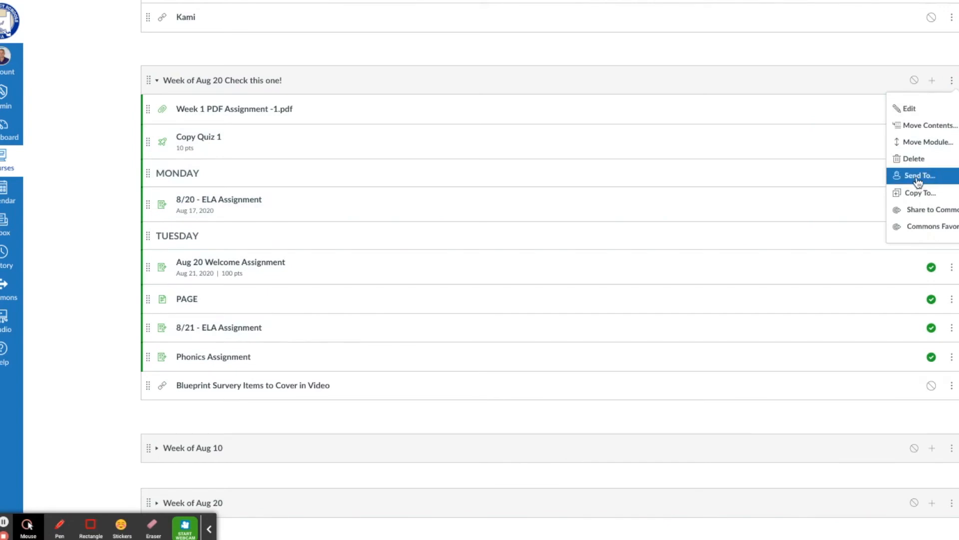
{"action": "left_click", "coordinate": [826, 53]}
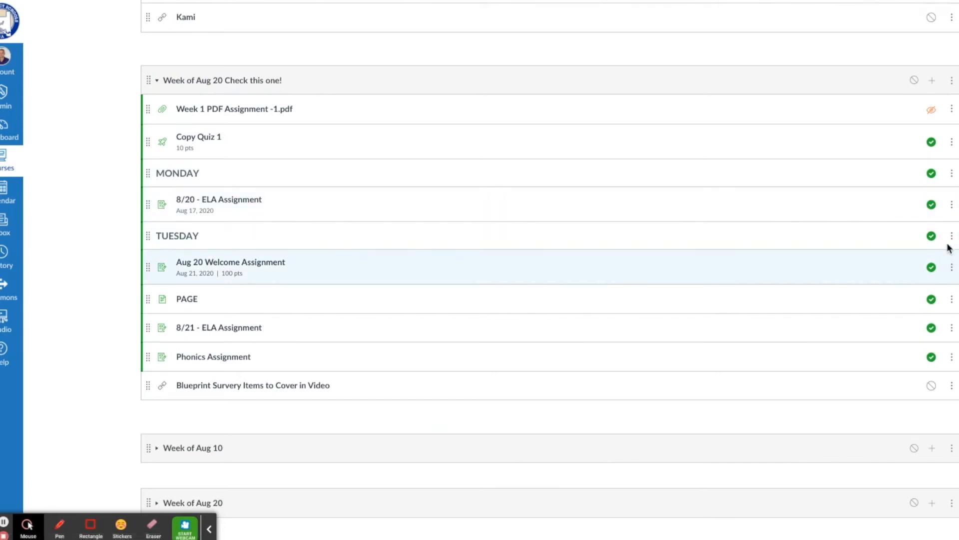
{"action": "left_click", "coordinate": [952, 209]}
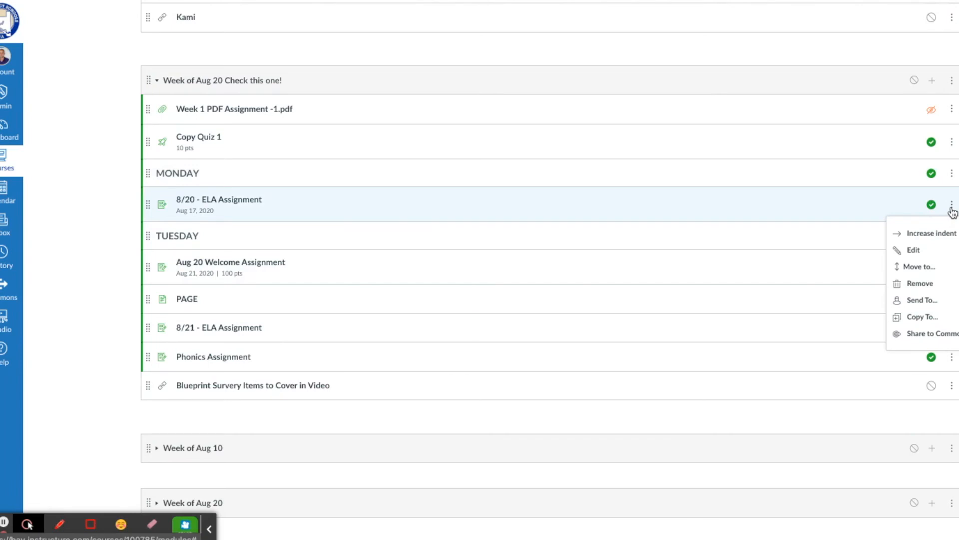
{"action": "left_click", "coordinate": [934, 302]}
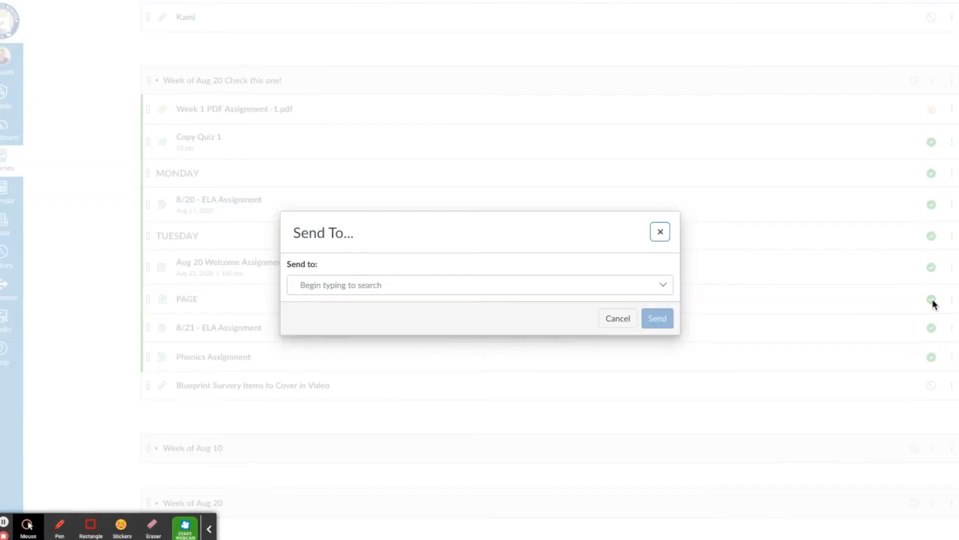
{"action": "left_click", "coordinate": [440, 292]}
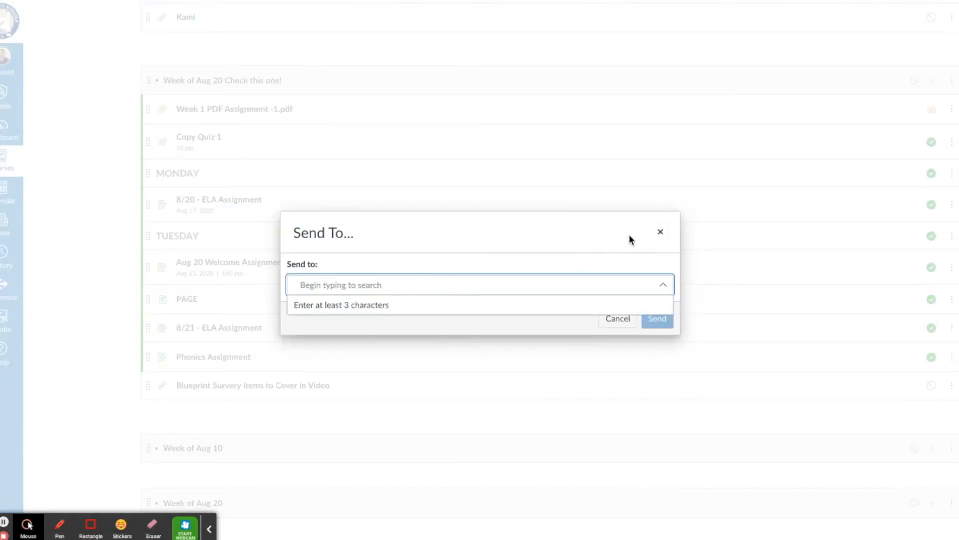
{"action": "left_click", "coordinate": [659, 234]}
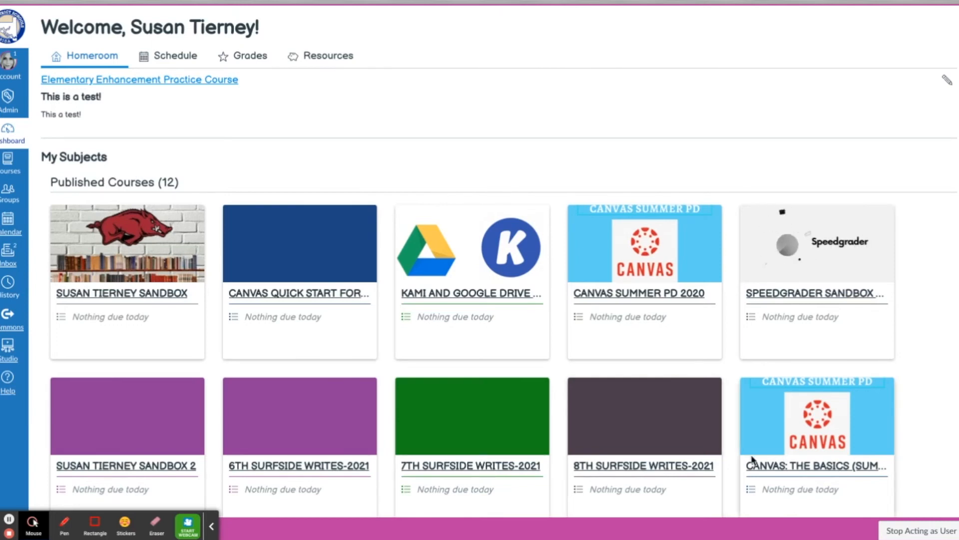
Step: Go to Shared Content from the Account menu to see received items
{"action": "left_click", "coordinate": [8, 70]}
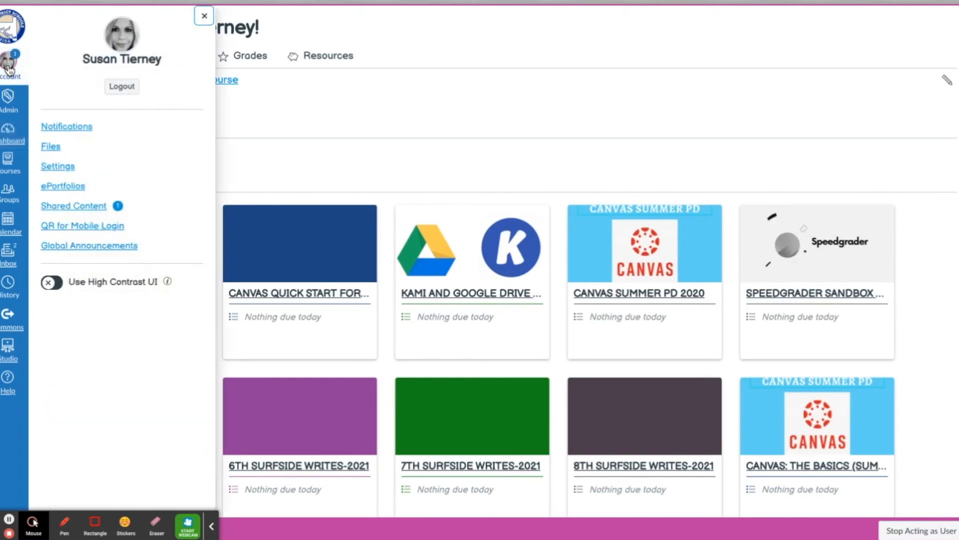
{"action": "left_click", "coordinate": [89, 210]}
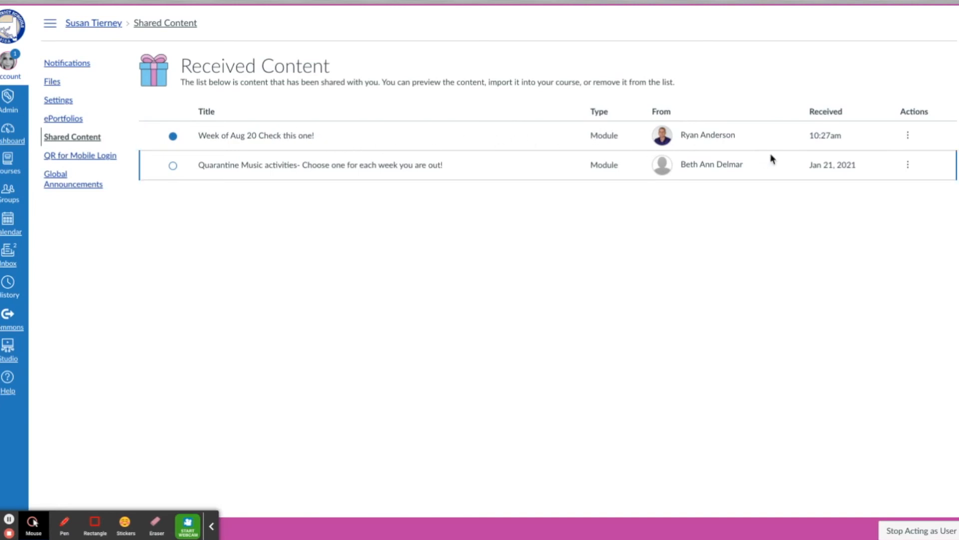
Step: Import the shared Week of Aug 20 module into the teacher's training course, then check the Blueprint sidebar
{"action": "left_click", "coordinate": [910, 142]}
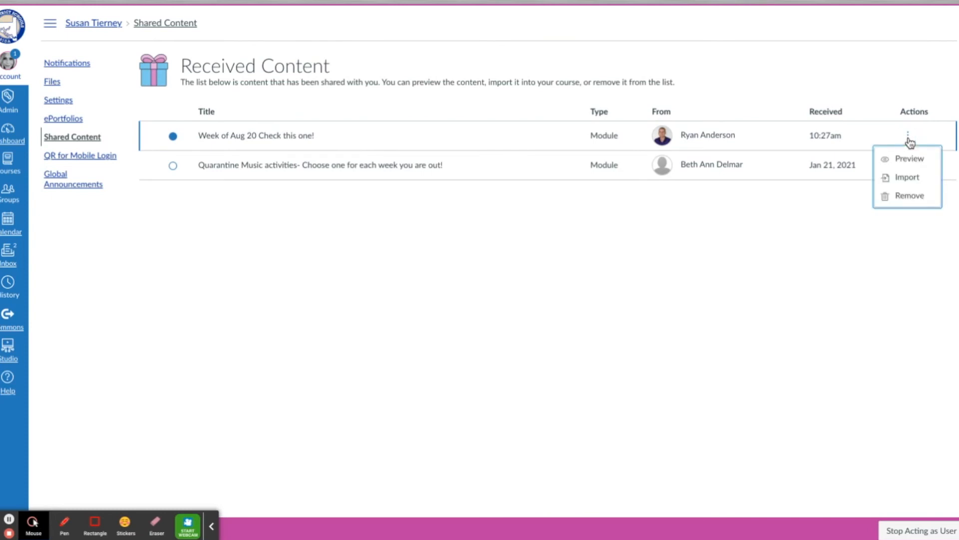
{"action": "left_click", "coordinate": [913, 178]}
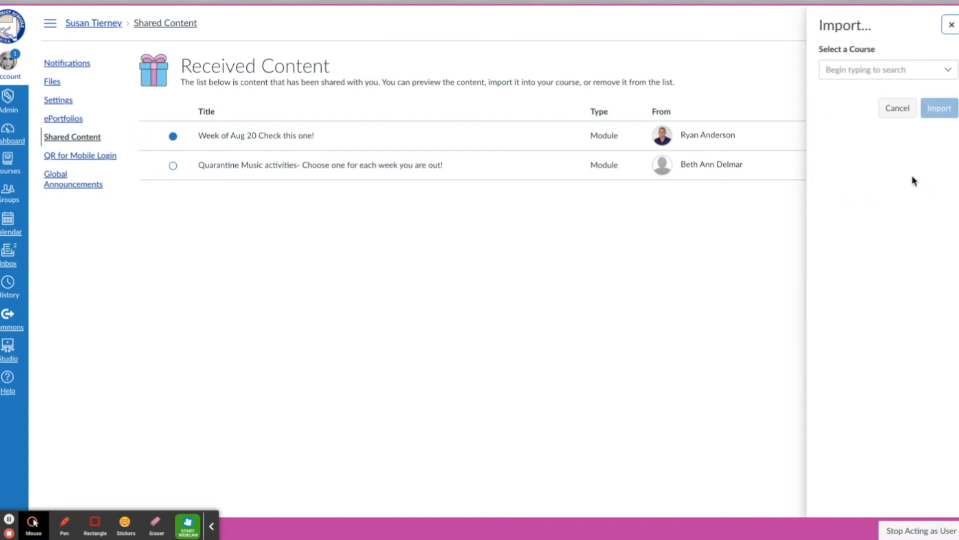
{"action": "left_click", "coordinate": [917, 70]}
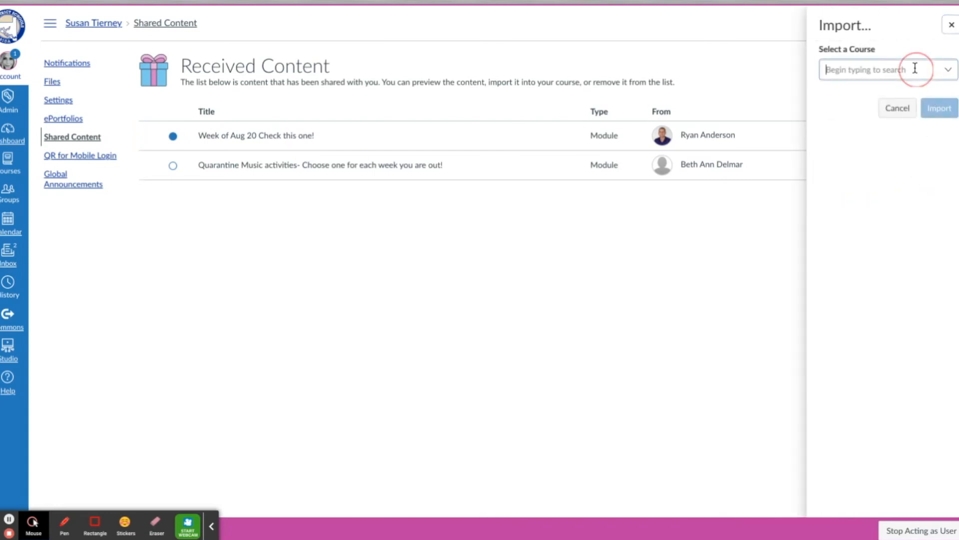
{"action": "left_click", "coordinate": [948, 70]}
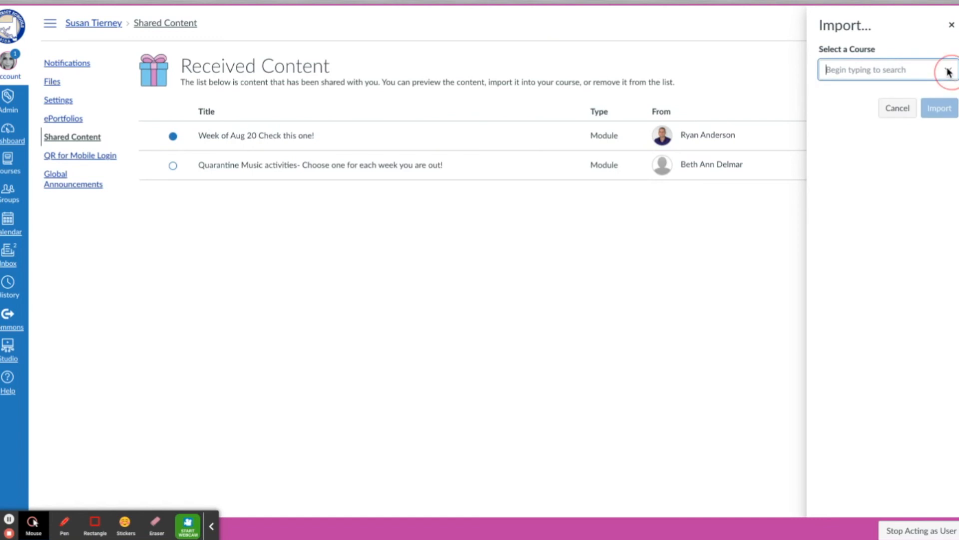
{"action": "left_click", "coordinate": [910, 71]}
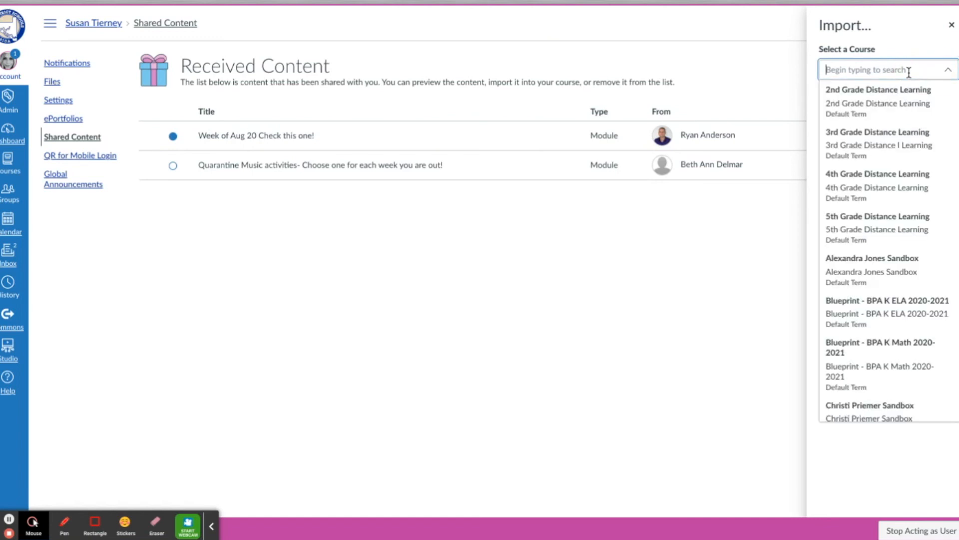
{"action": "type", "text": "anderson t"}
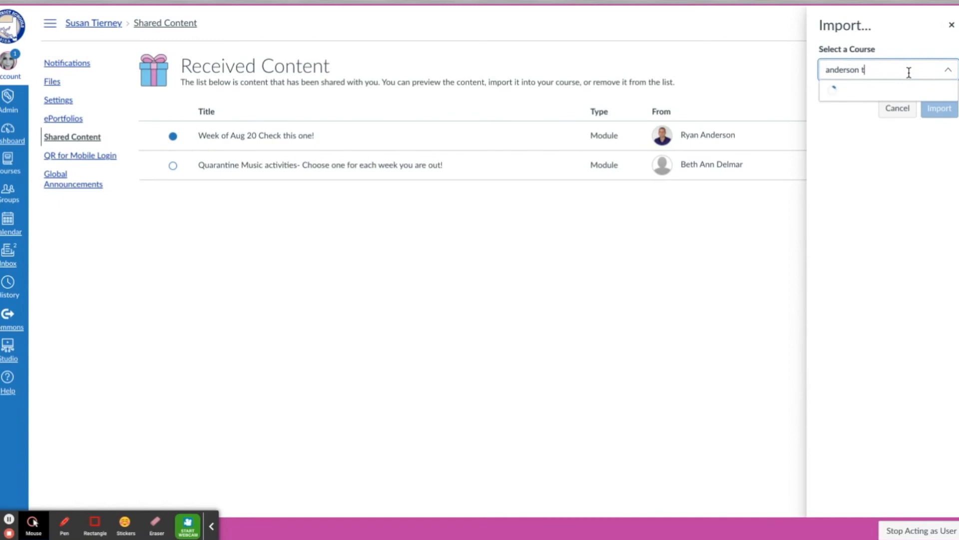
{"action": "type", "text": "raining"}
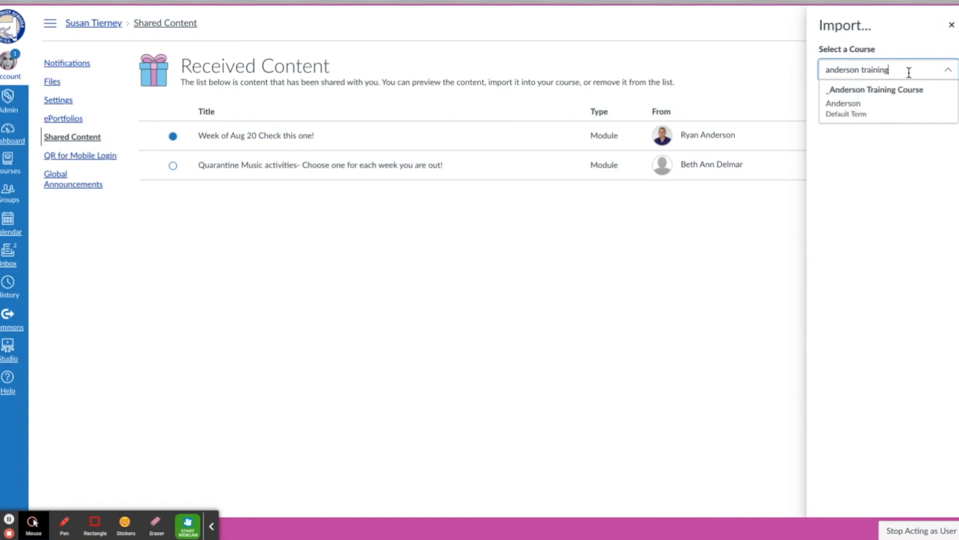
{"action": "left_click", "coordinate": [881, 99]}
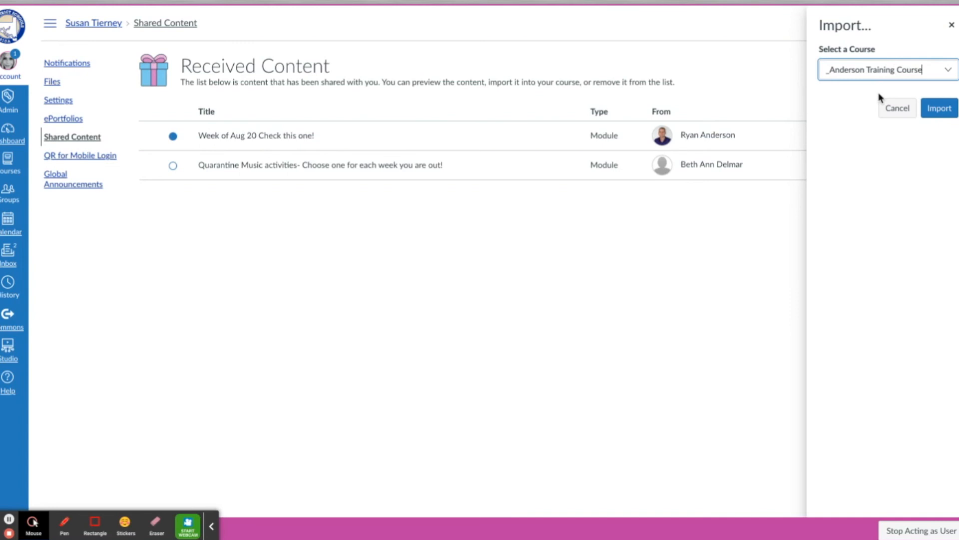
{"action": "left_click", "coordinate": [940, 109]}
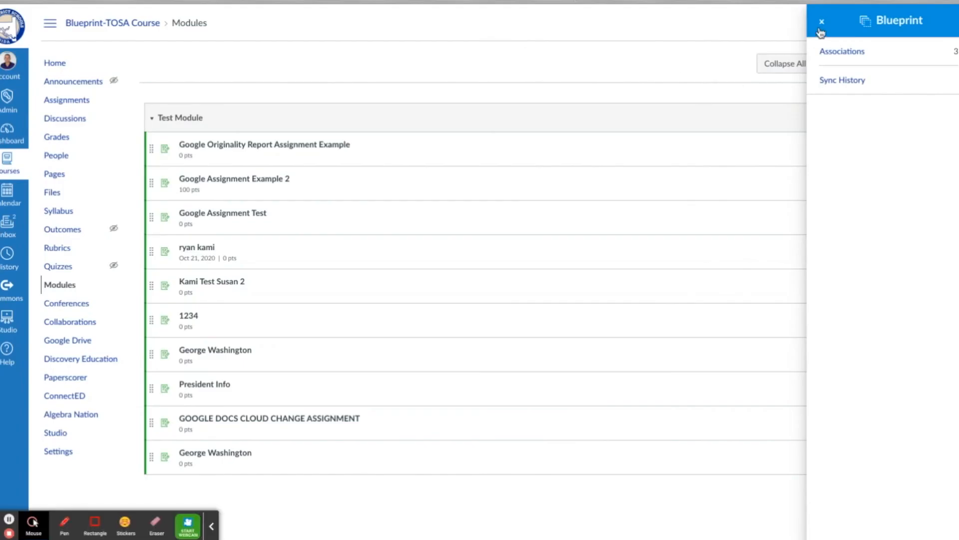
{"action": "left_click", "coordinate": [822, 22]}
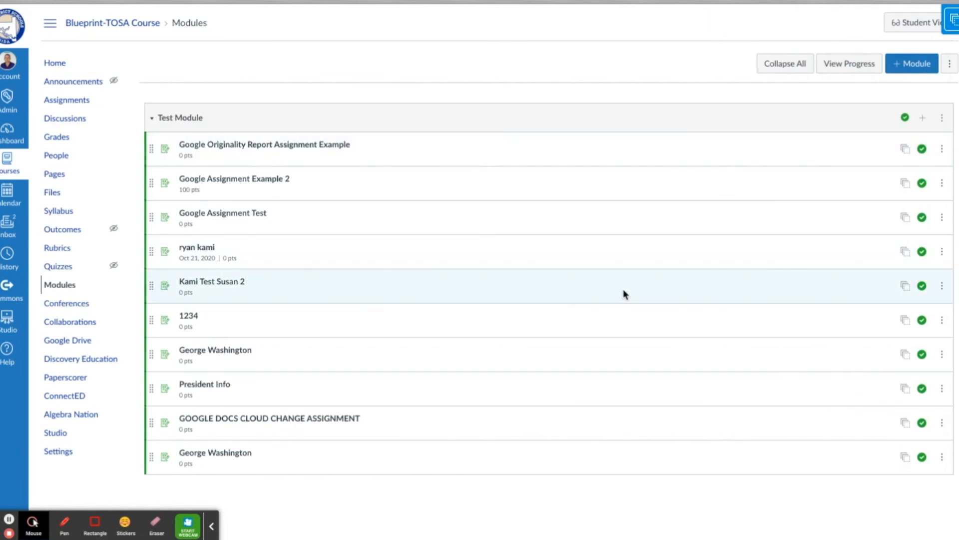
{"action": "left_click", "coordinate": [955, 29]}
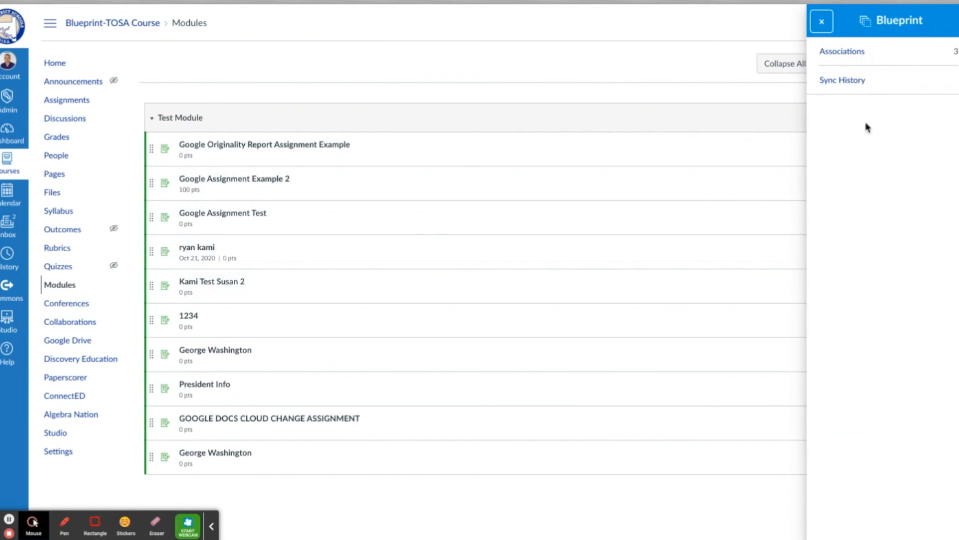
Step: Close the Blueprint panel to return to the Received Content import confirmation
{"action": "left_click", "coordinate": [822, 21]}
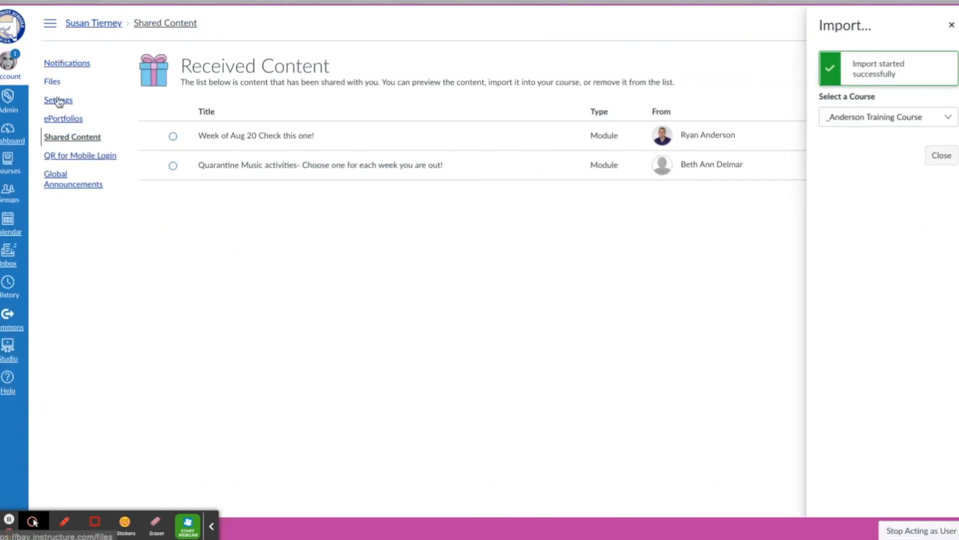
Step: Open the sandbox course's modules from the Dashboard, view Google Assignments actions, then the account links
{"action": "left_click", "coordinate": [19, 134]}
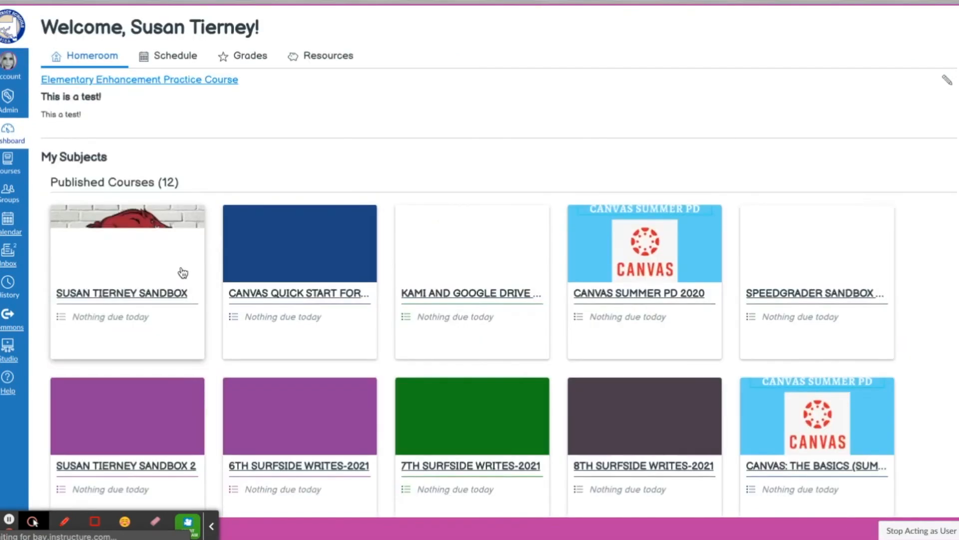
{"action": "left_click", "coordinate": [153, 300]}
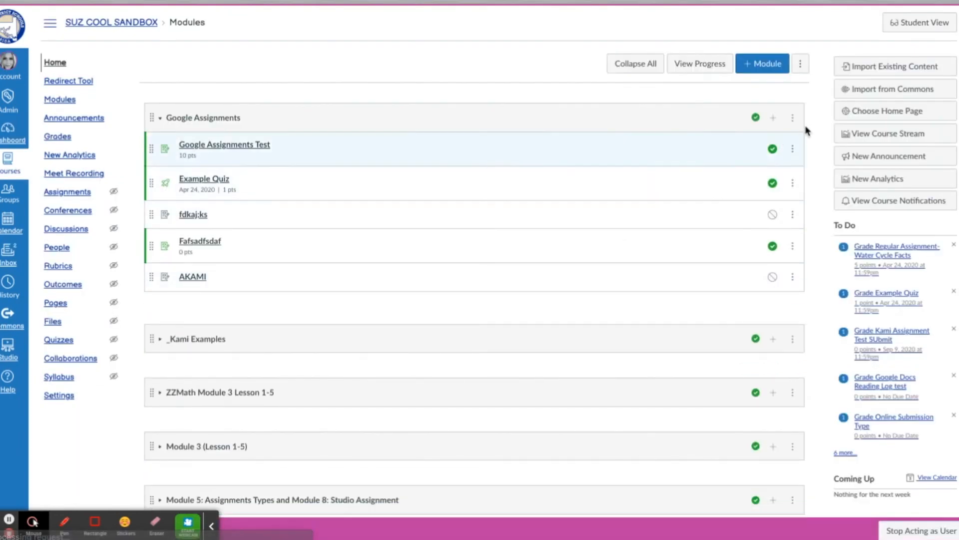
{"action": "left_click", "coordinate": [793, 120]}
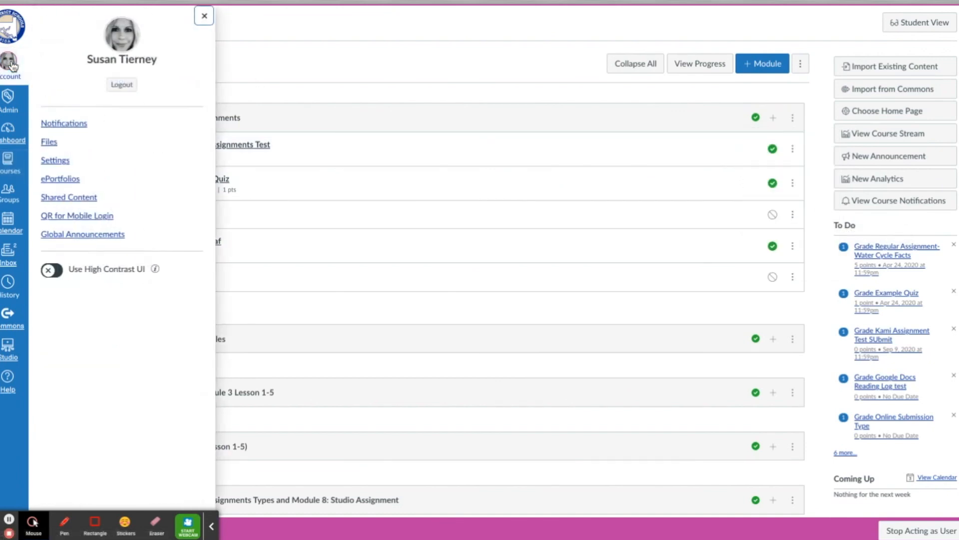
{"action": "left_click", "coordinate": [73, 199]}
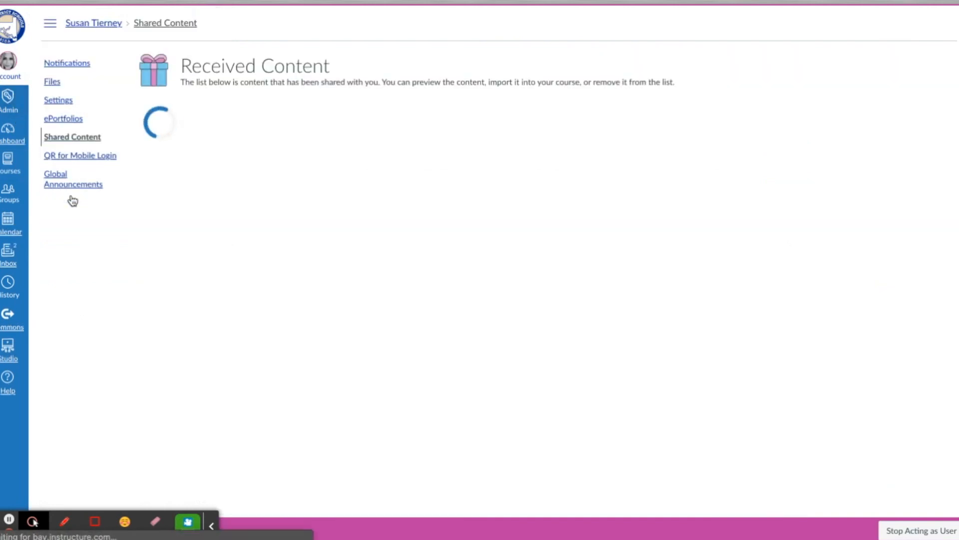
Step: Show the preview, import and remove options for the shared Week of Aug 20 module
{"action": "left_click", "coordinate": [908, 137]}
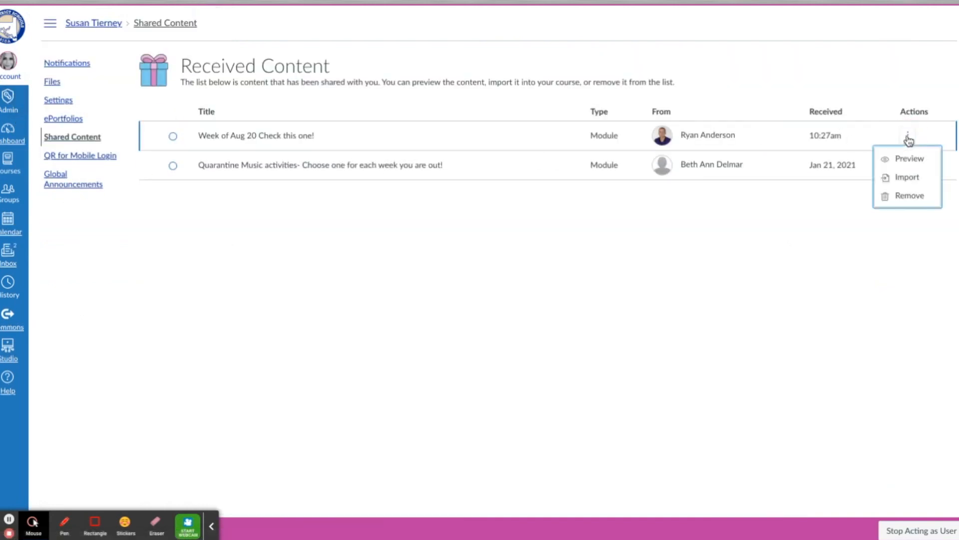